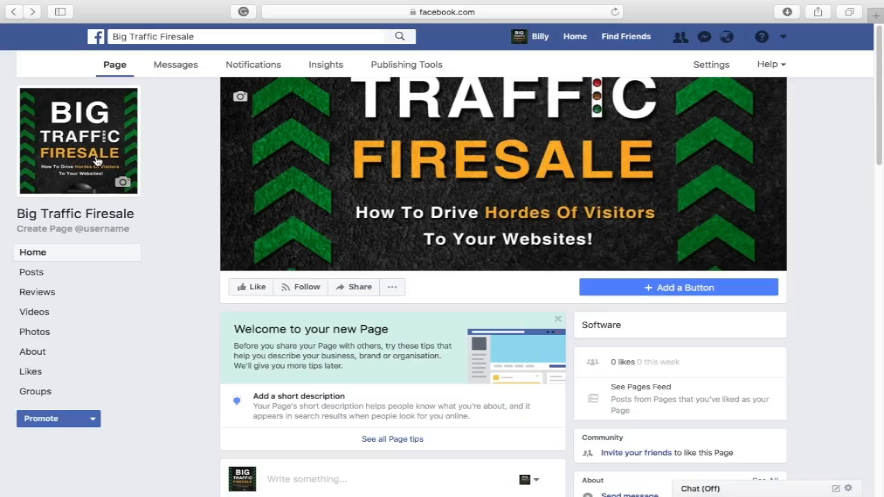
Choose Create Adverts from the Facebook top-bar menu to reach the campaign objective choices
left_click(785, 38)
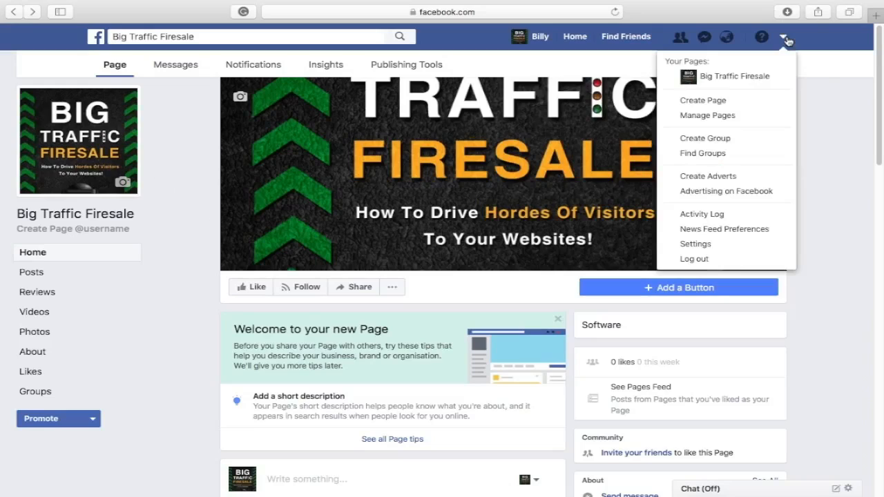
left_click(763, 178)
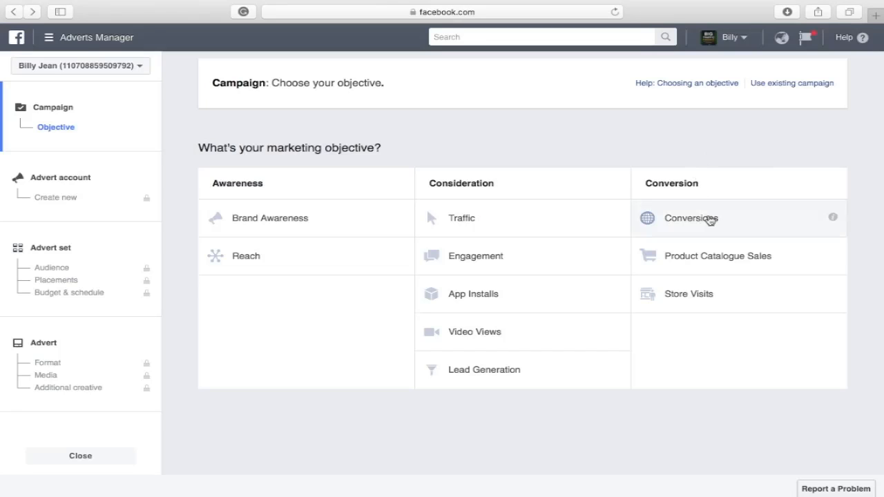
Select the Conversions objective and replace the default campaign name with 'Big Traffic Firesale'
left_click(710, 220)
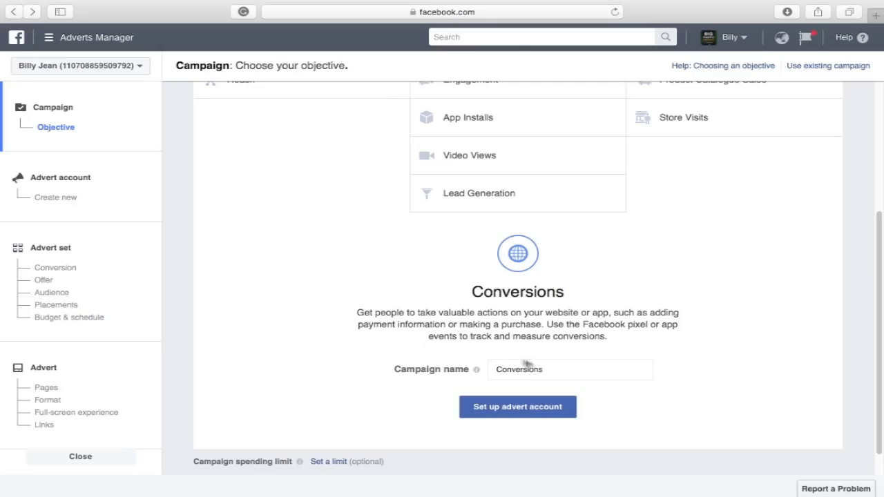
left_click(545, 369)
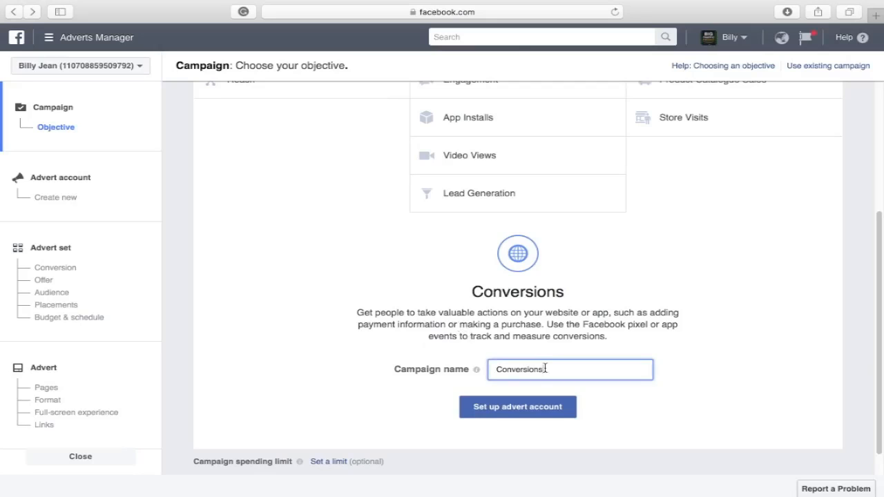
key("BackSpace")
key("BackSpace")
key("BackSpace")
key("BackSpace")
key("BackSpace")
key("BackSpace")
key("BackSpace")
key("BackSpace")
key("BackSpace")
key("BackSpace")
key("BackSpace")
type("Big Tra")
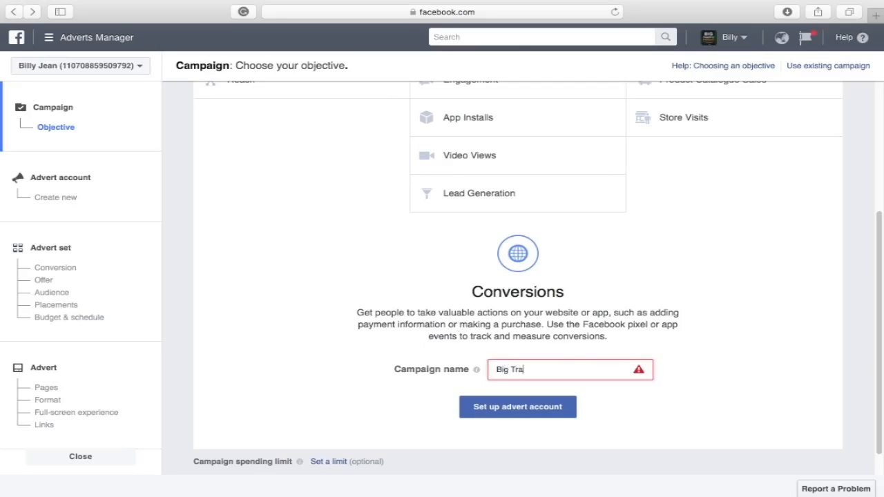
type("ffic Firesale")
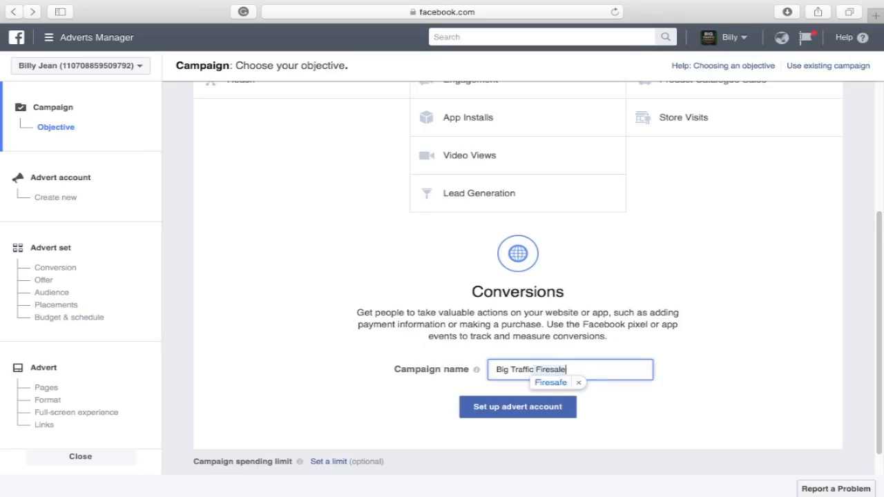
left_click(579, 383)
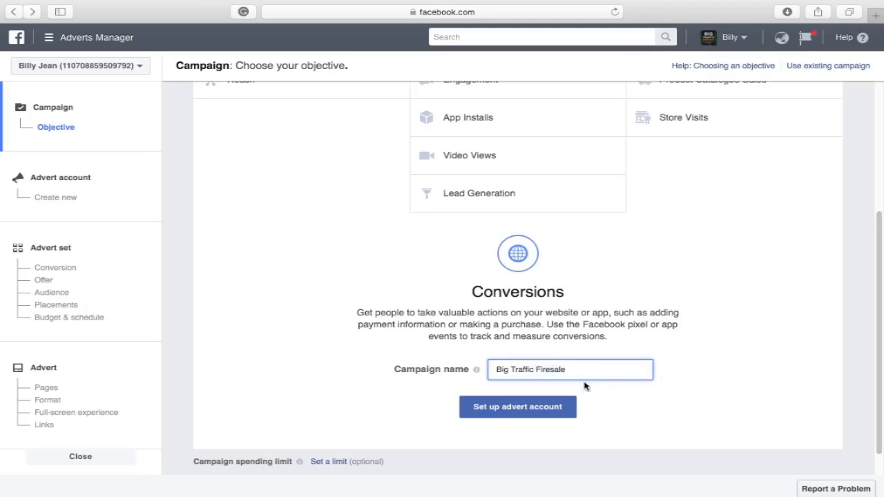
Set up the advert account with US Dollar currency and America/Los_Angeles time zone
left_click(538, 414)
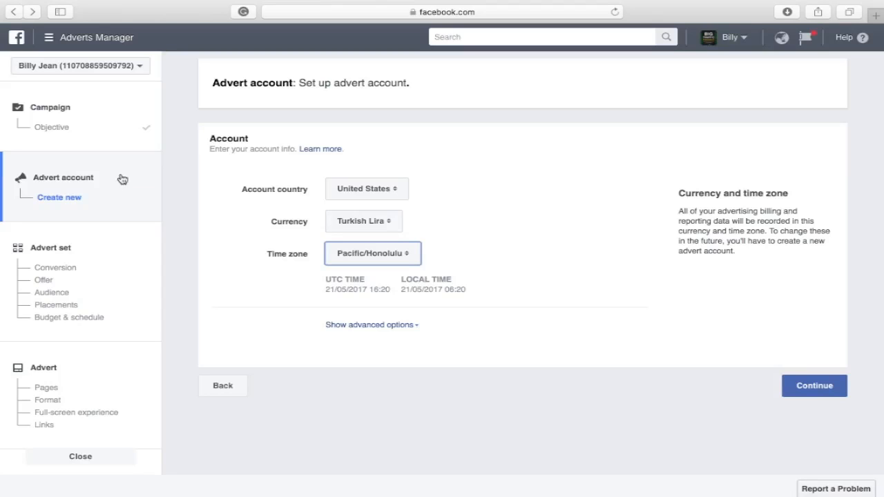
left_click(395, 221)
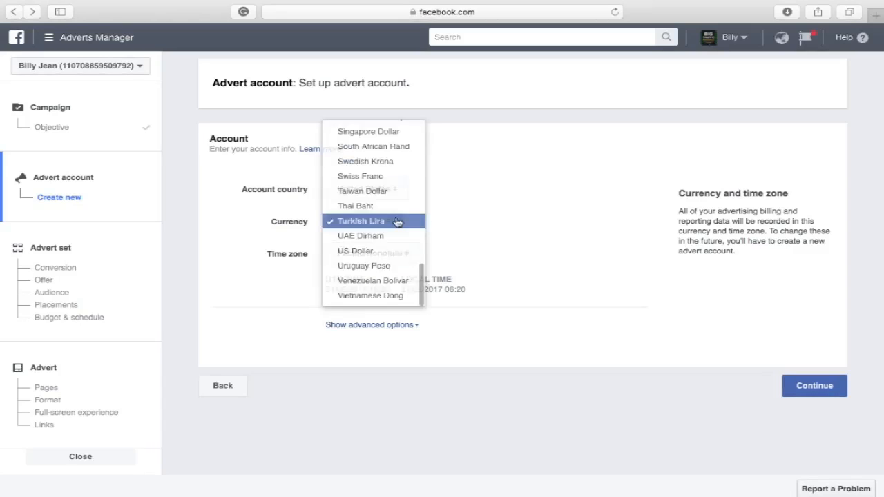
left_click(395, 250)
left_click(414, 256)
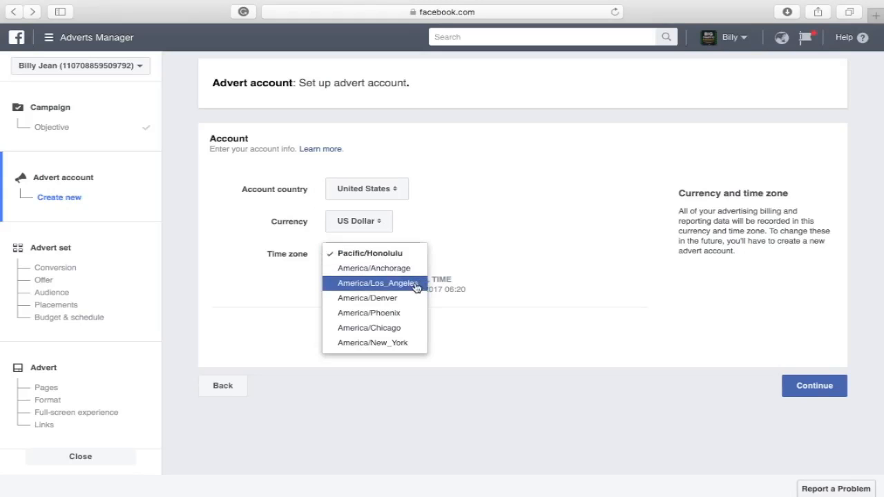
left_click(415, 284)
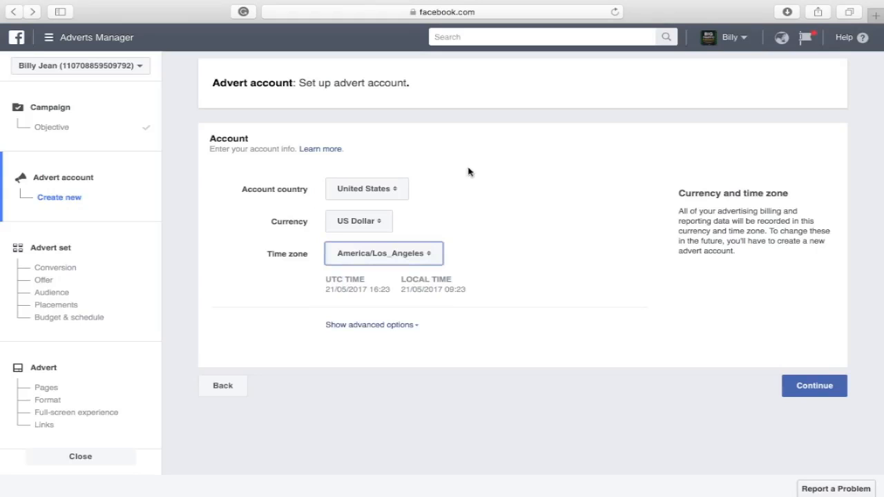
Save the account settings and pick View Content as the advert set's conversion event
left_click(800, 392)
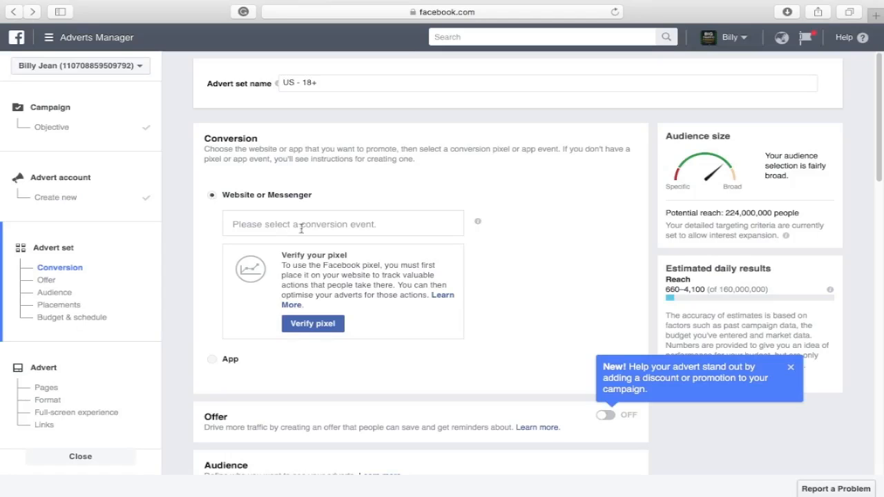
scroll(302, 228, "down", 2)
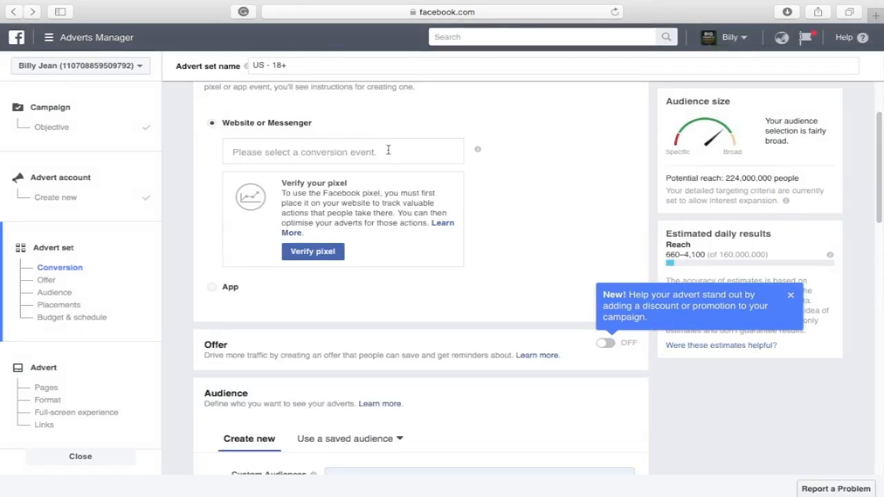
left_click(388, 150)
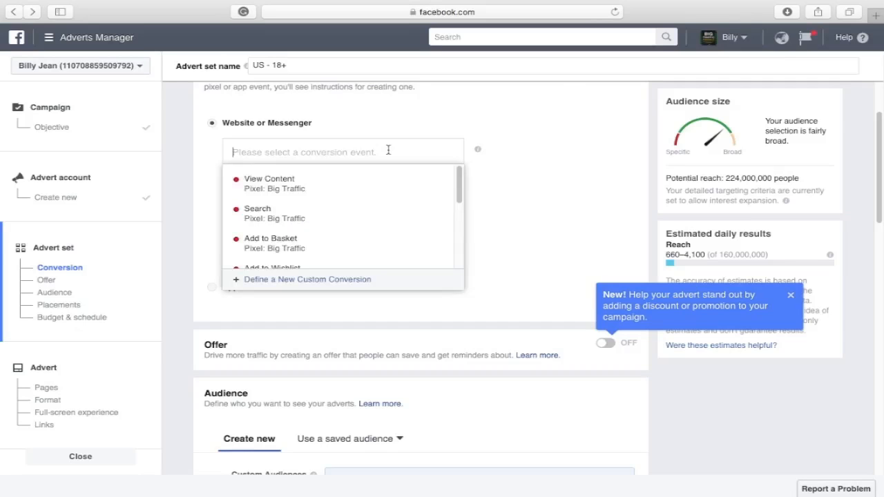
scroll(438, 209, "down", 1)
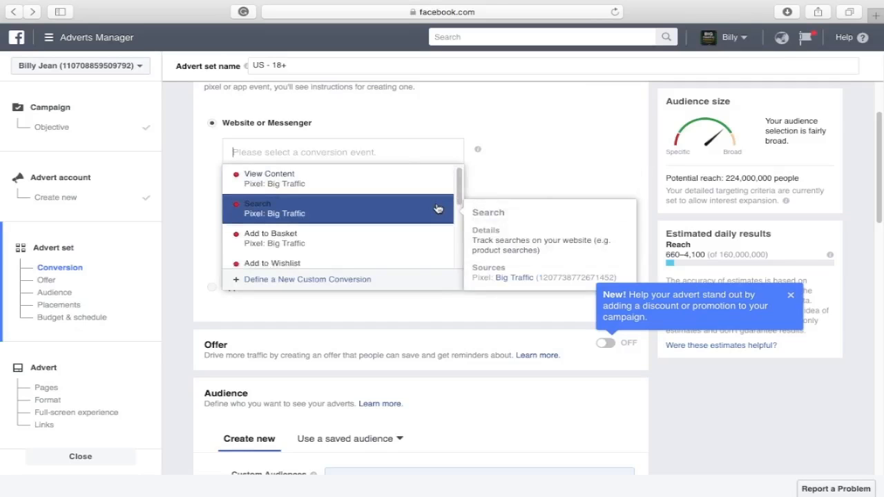
scroll(438, 209, "down", 3)
scroll(438, 209, "up", 3)
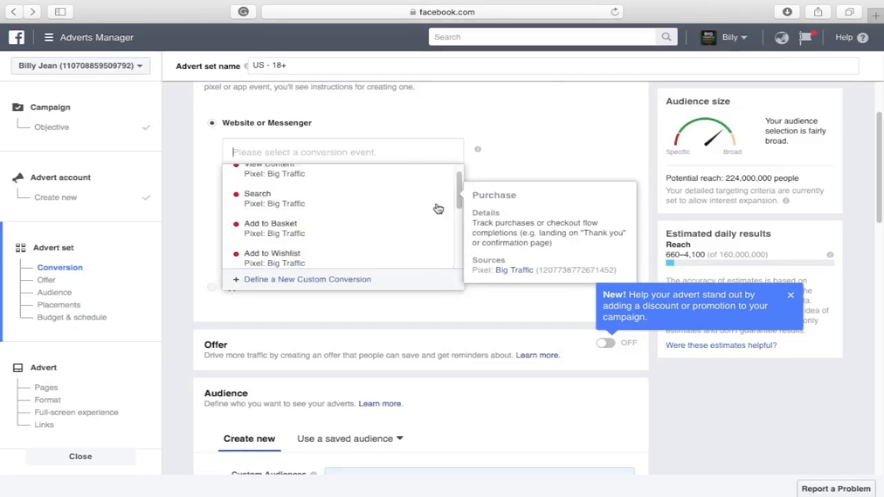
scroll(437, 209, "up", 5)
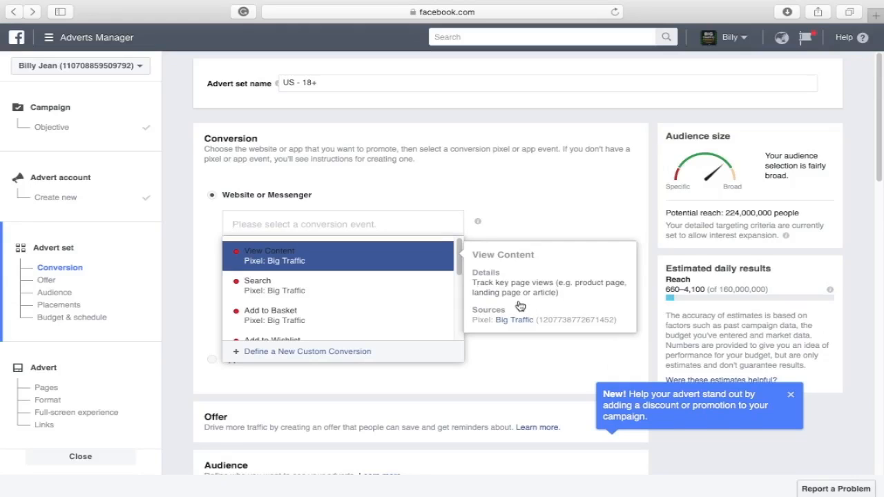
left_click(420, 262)
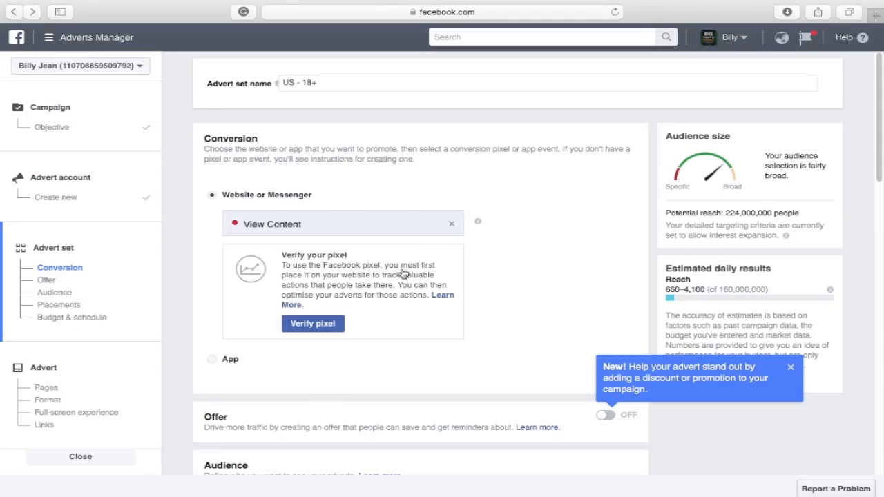
Restrict the audience location to people who live in the United States
scroll(403, 273, "down", 5)
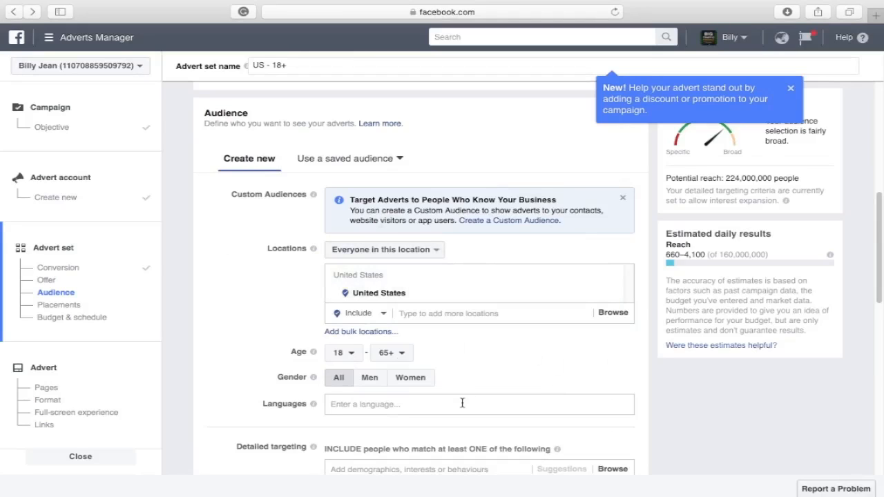
left_click(445, 255)
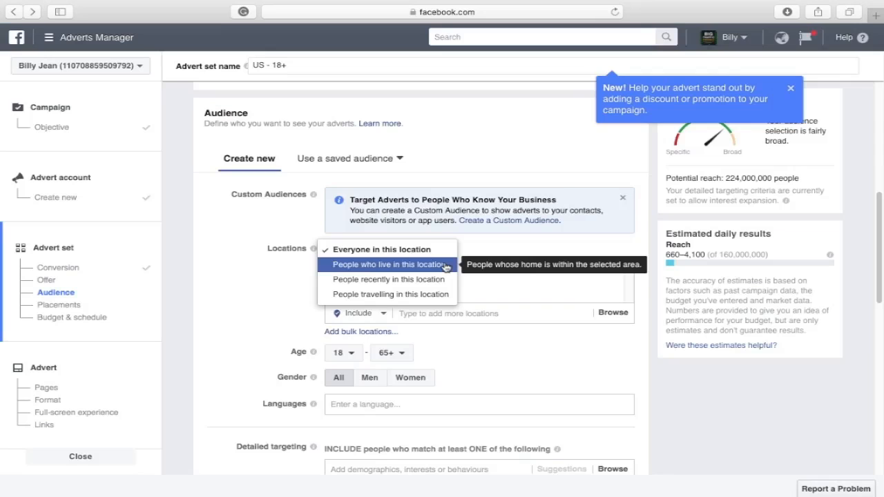
left_click(445, 266)
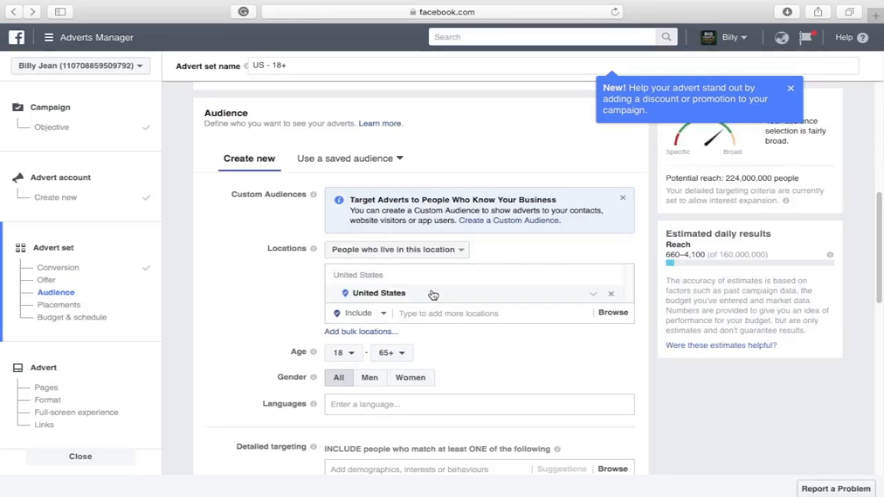
left_click(391, 315)
left_click(390, 314)
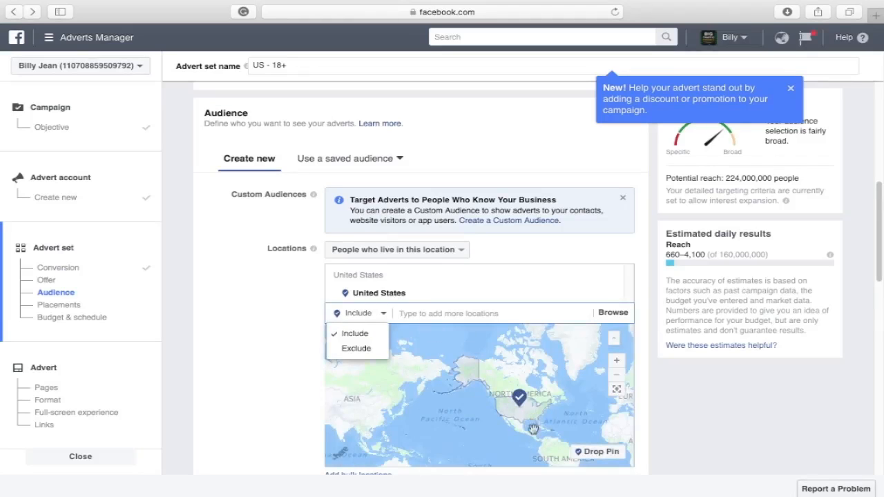
left_click(281, 344)
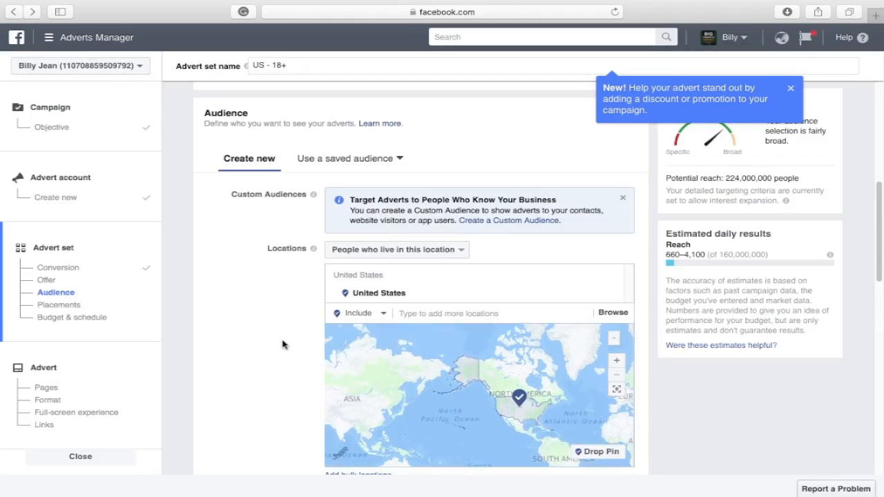
left_click(404, 313)
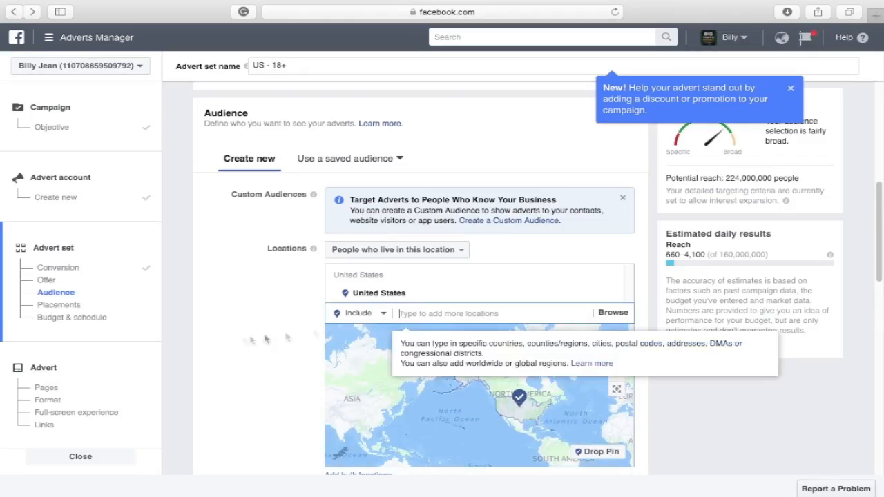
scroll(252, 341, "down", 4)
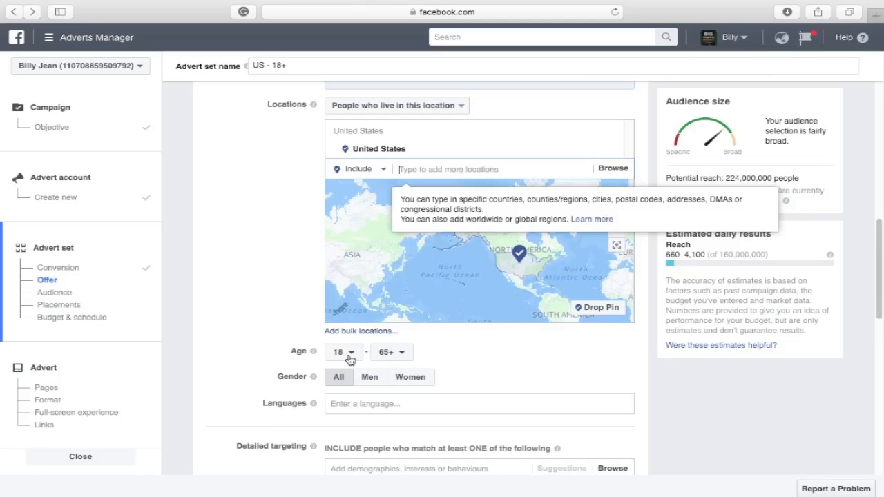
Add English (US) as the audience language
left_click(369, 404)
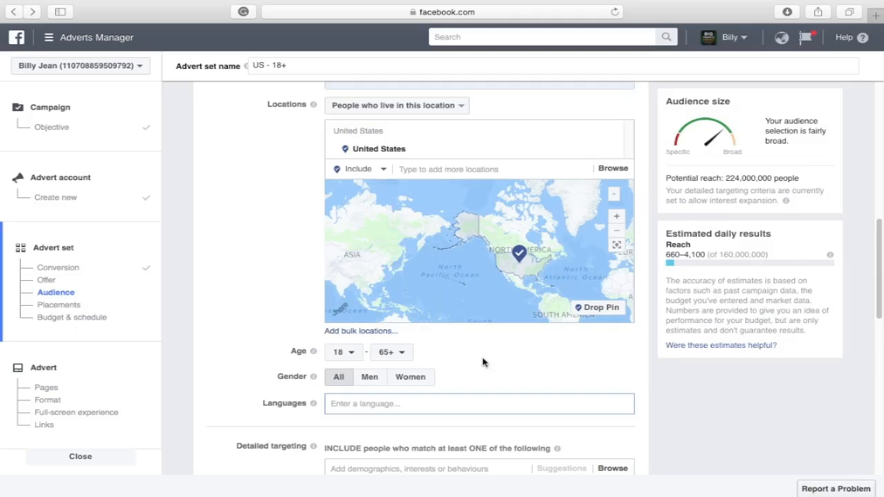
type("E")
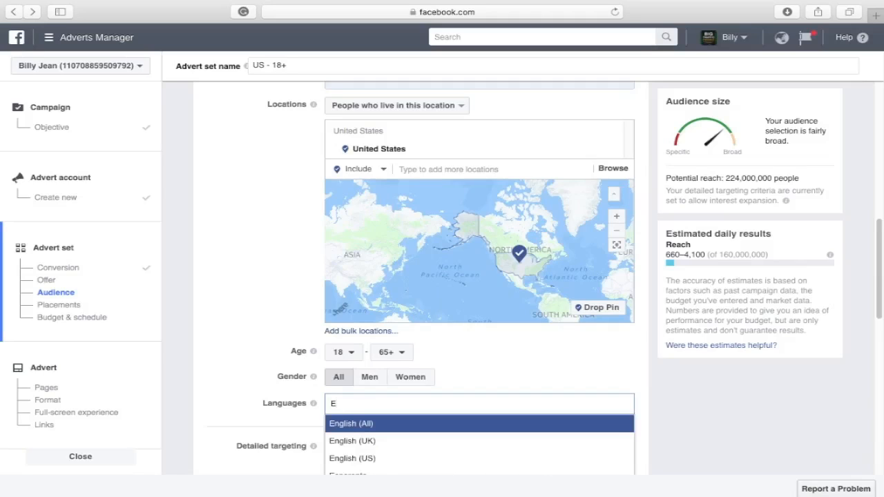
left_click(412, 460)
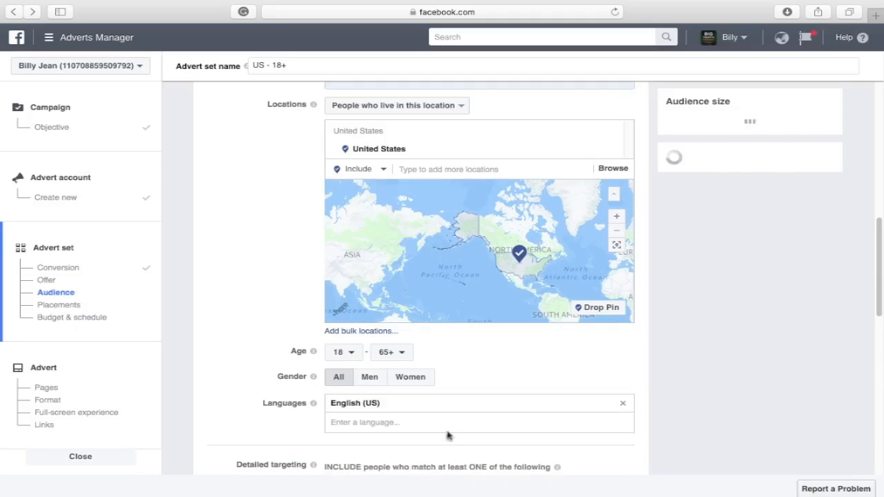
scroll(296, 332, "down", 10)
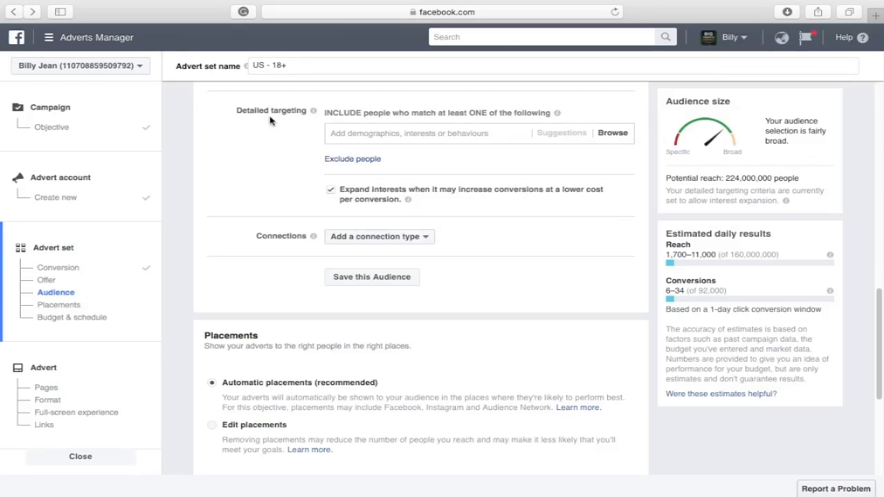
Browse detailed targeting and expand Interests, then Business and industry
left_click(612, 135)
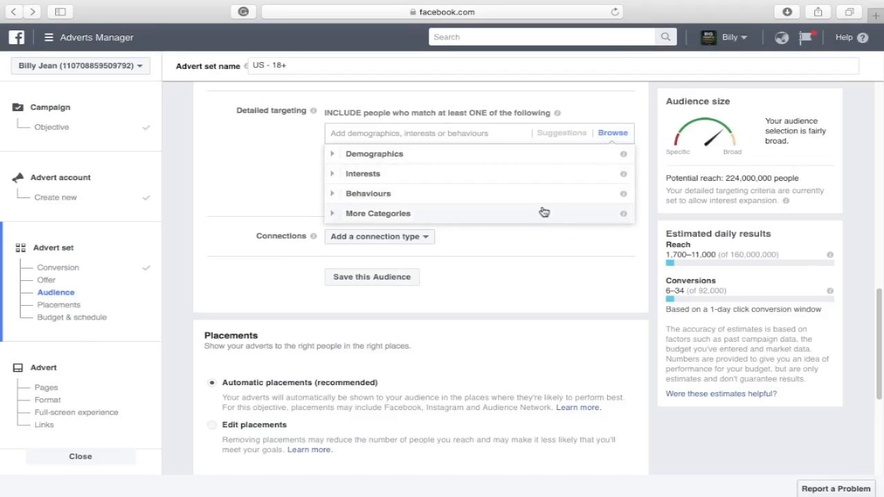
left_click(549, 175)
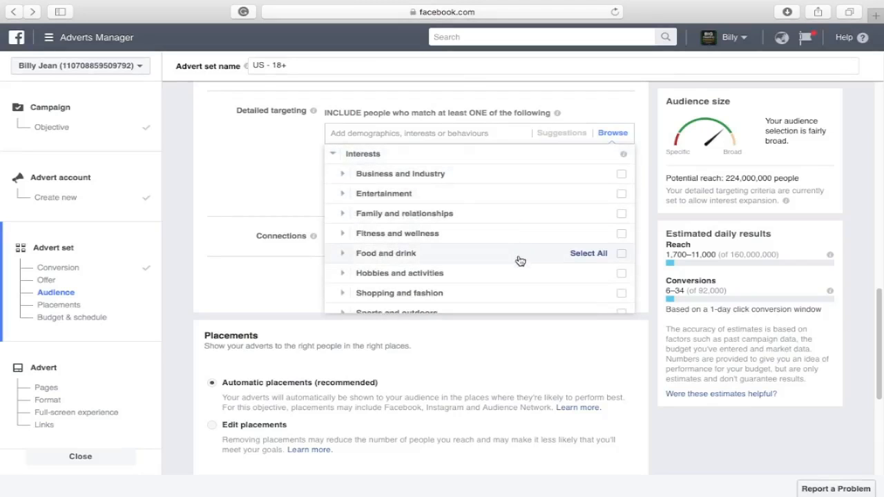
left_click(513, 175)
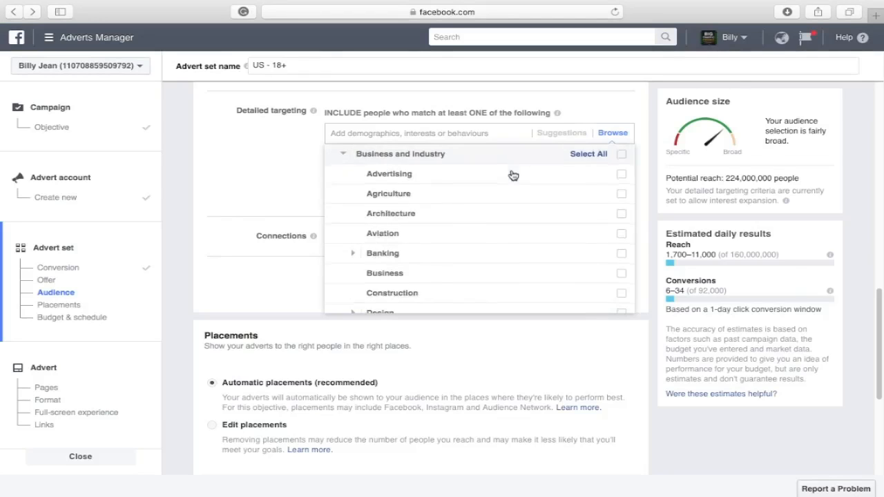
mouse_move(515, 176)
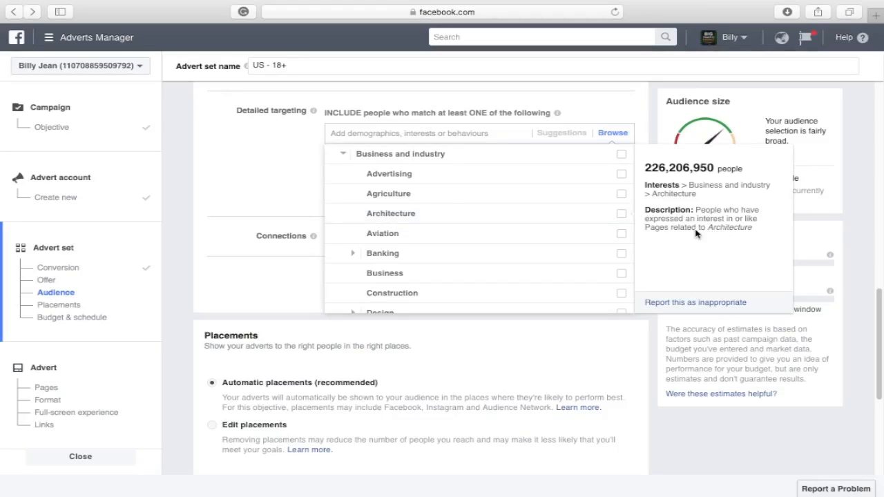
Scroll further down the advert set settings toward Placements and Budget & schedule
scroll(195, 124, "down", 5)
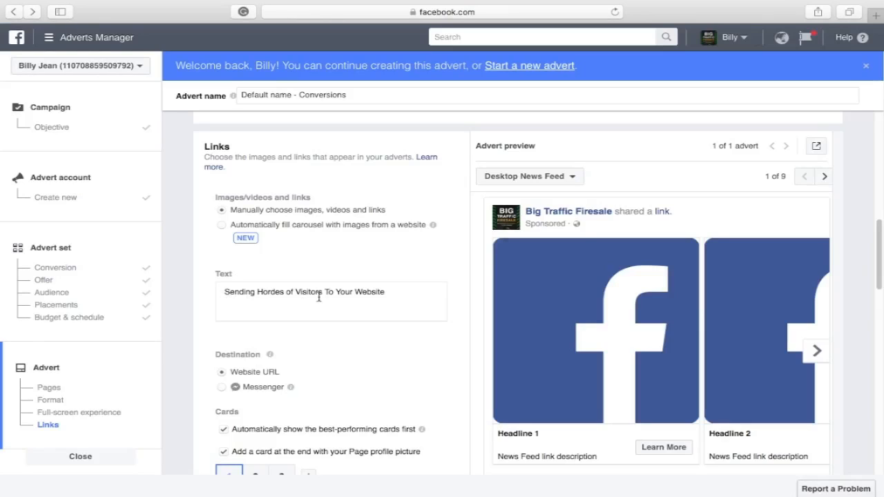
scroll(318, 296, "down", 5)
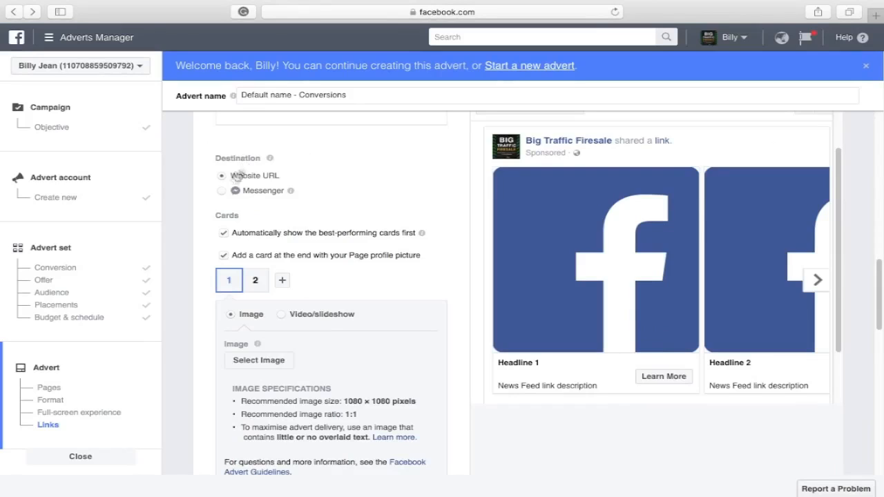
left_click(222, 177)
scroll(330, 183, "down", 5)
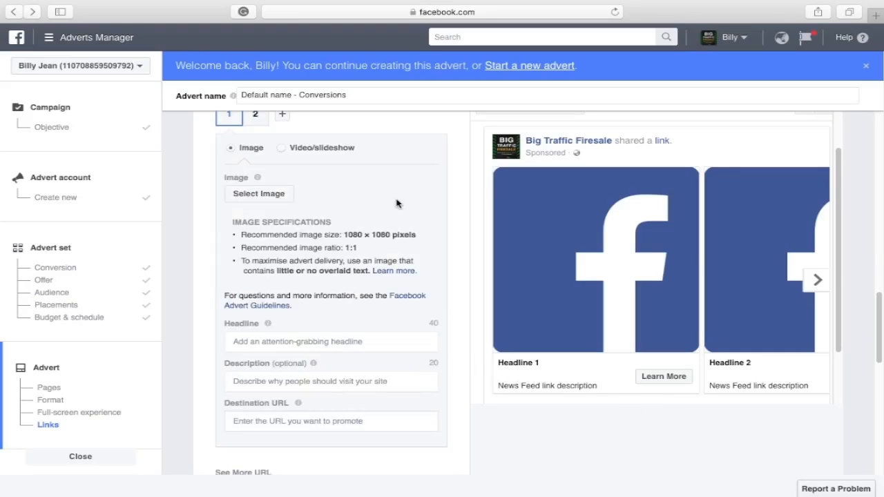
Upload the traffic-light image file and use it on the first carousel card
left_click(290, 198)
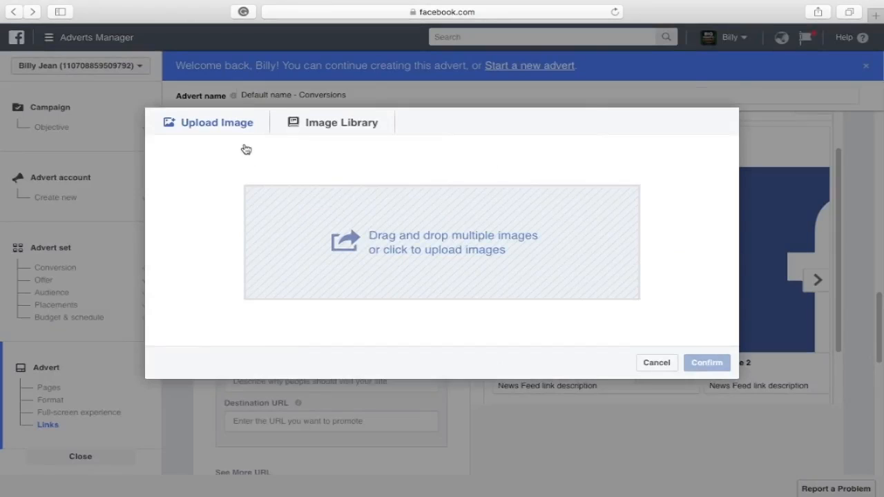
left_click(395, 245)
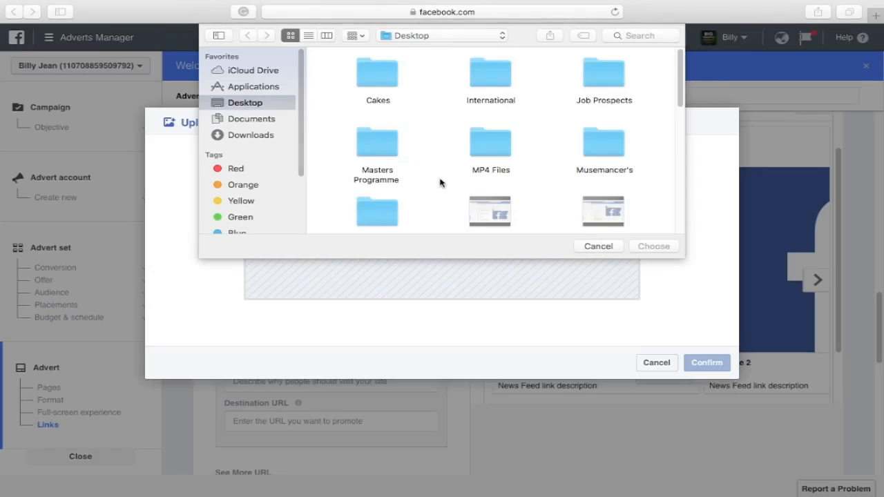
scroll(440, 182, "down", 10)
scroll(438, 182, "up", 10)
scroll(442, 184, "down", 5)
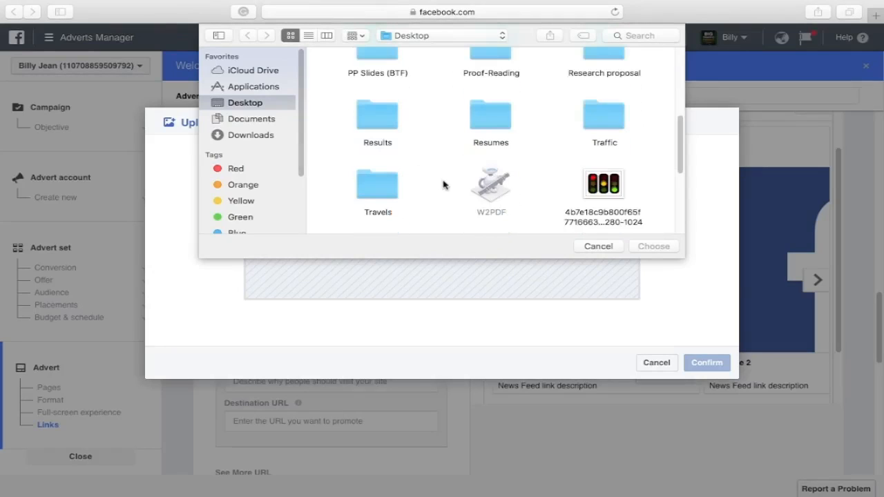
left_click(602, 182)
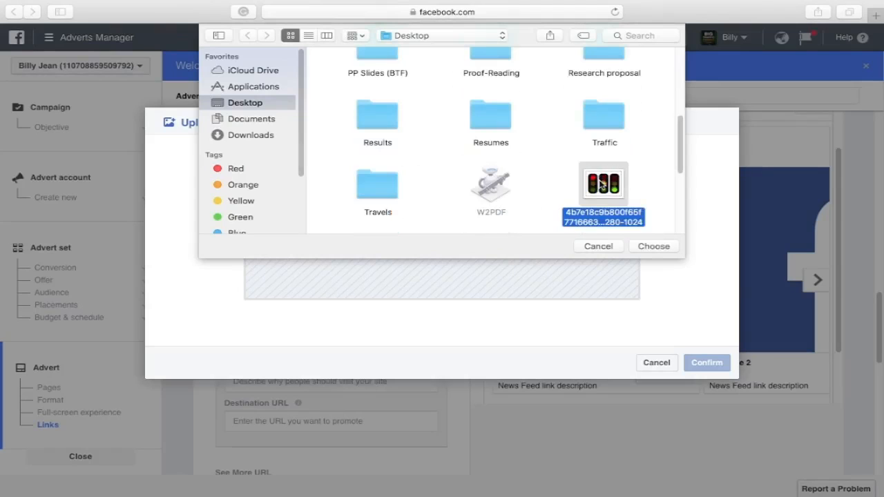
left_click(649, 246)
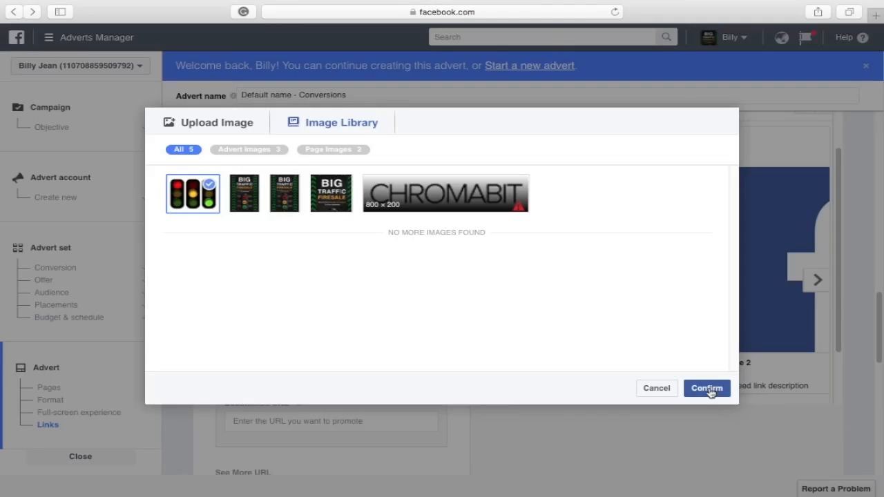
left_click(708, 389)
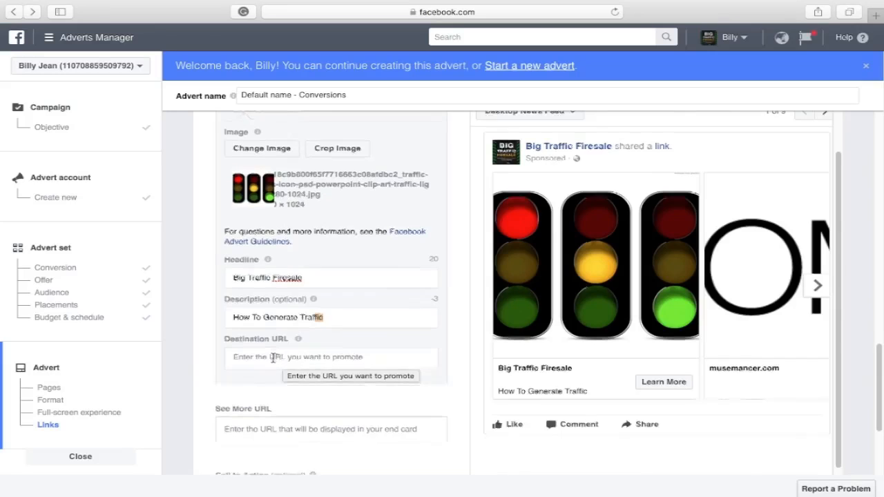
Scroll down the advert form to the Learn More call-to-action setting
scroll(272, 357, "down", 5)
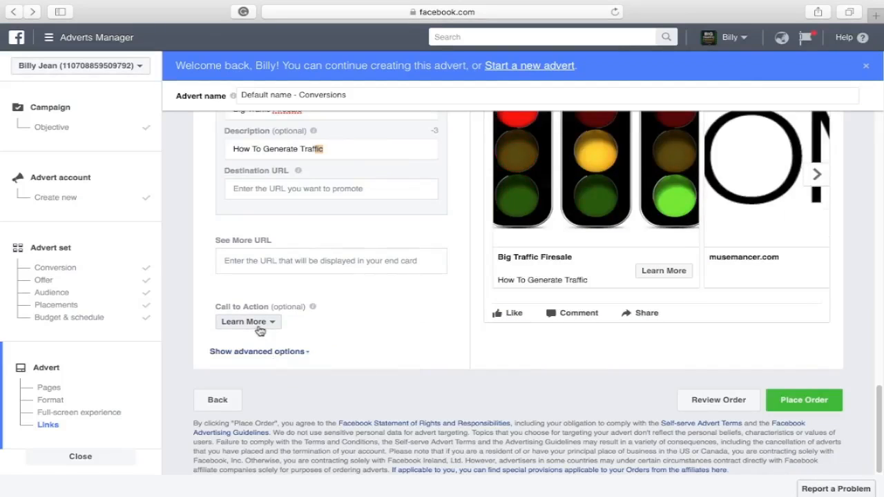
left_click(263, 326)
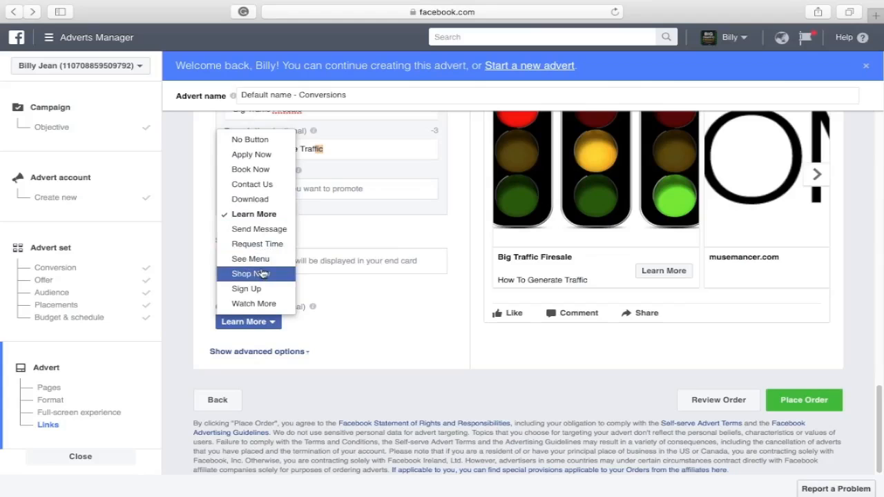
left_click(379, 322)
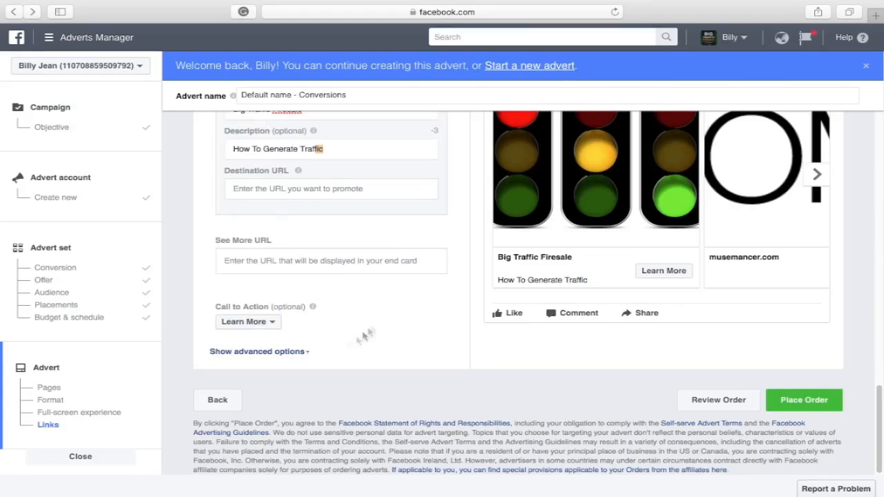